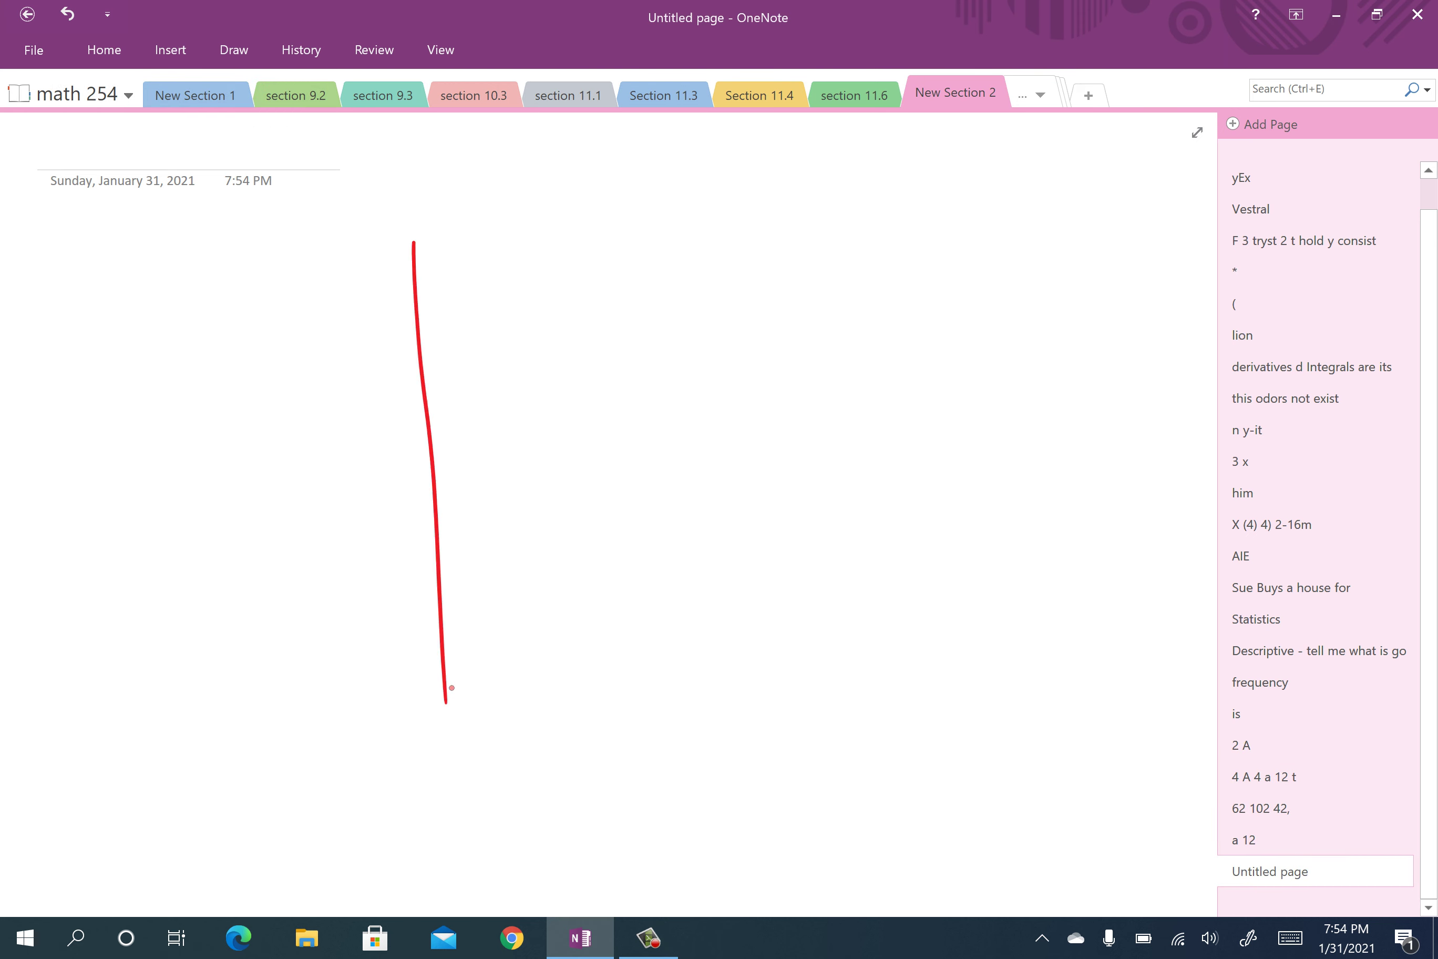
- Draw the horizontal, diagonal and vertical axes in red and label them x, y and z
drag(188, 473, 633, 451)
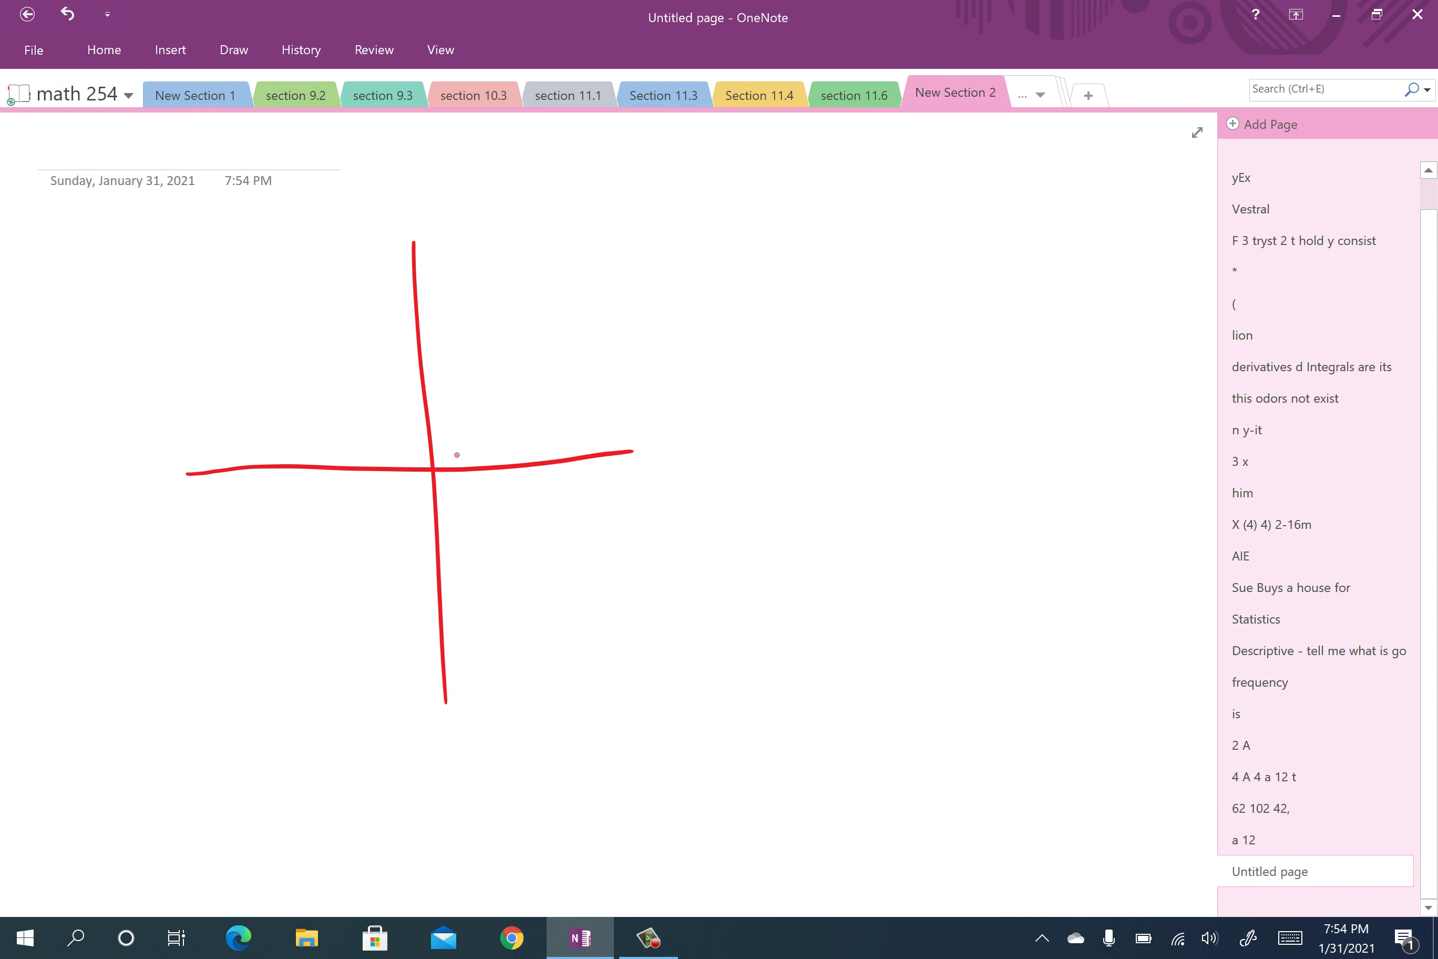
drag(435, 465, 550, 388)
mouse_move(631, 449)
mouse_down()
mouse_move(656, 457)
mouse_move(629, 469)
mouse_up()
drag(556, 380, 575, 378)
drag(575, 369, 571, 403)
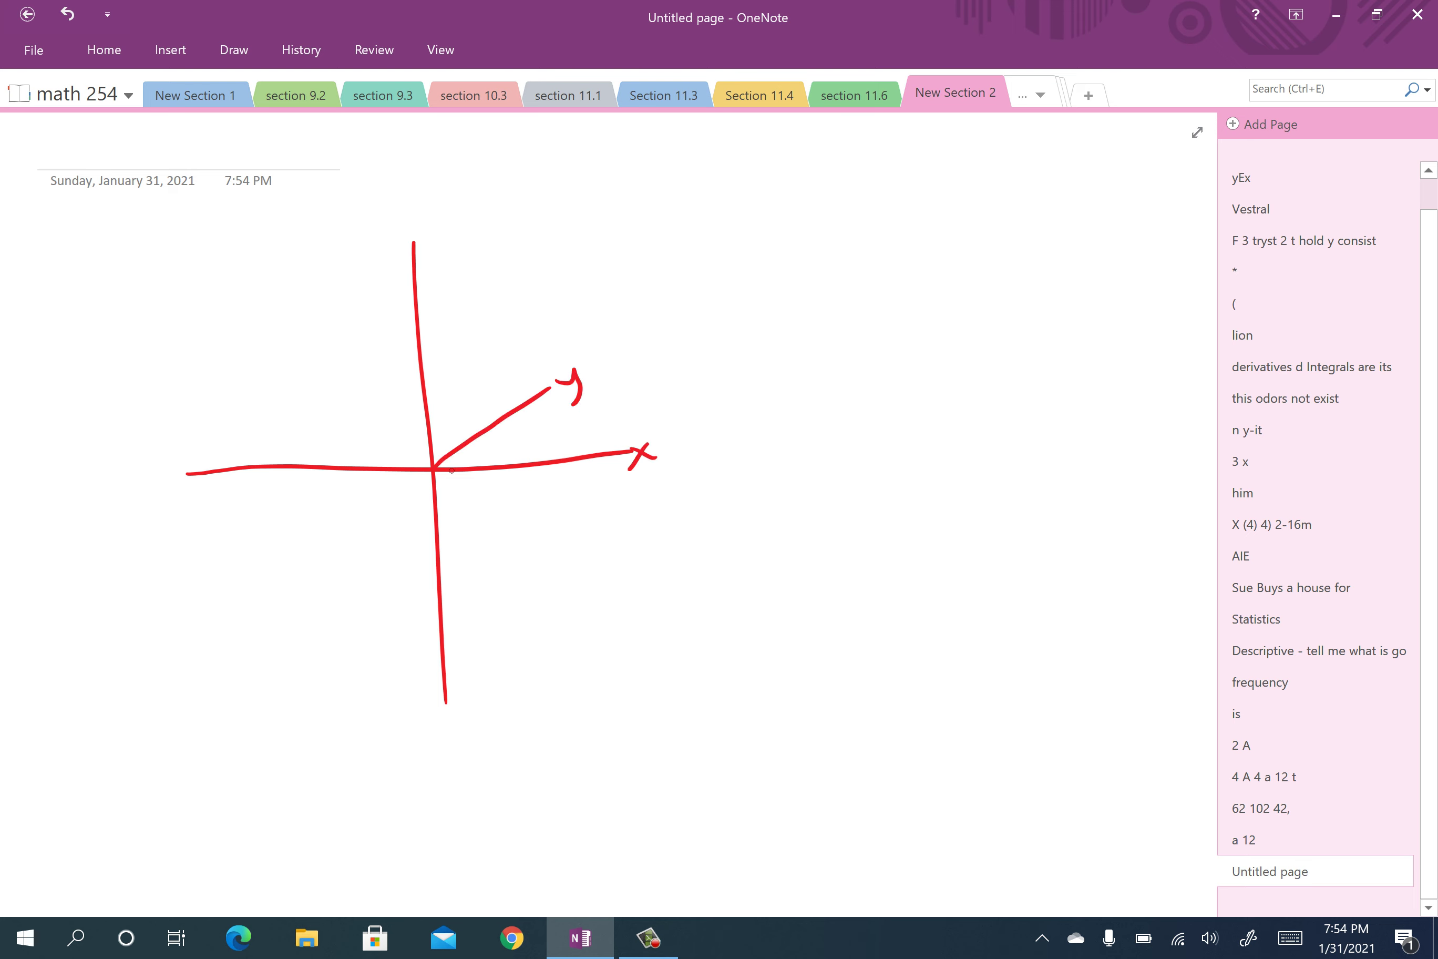
drag(385, 202, 408, 225)
- Handwrite Φ = π/3 to the right of the axes
drag(920, 344, 900, 407)
drag(939, 354, 967, 359)
mouse_move(1002, 314)
mouse_down()
mouse_move(996, 337)
mouse_move(1013, 331)
mouse_up()
mouse_move(998, 312)
mouse_down()
mouse_move(1033, 299)
mouse_move(1012, 353)
mouse_up()
drag(1032, 339, 1037, 361)
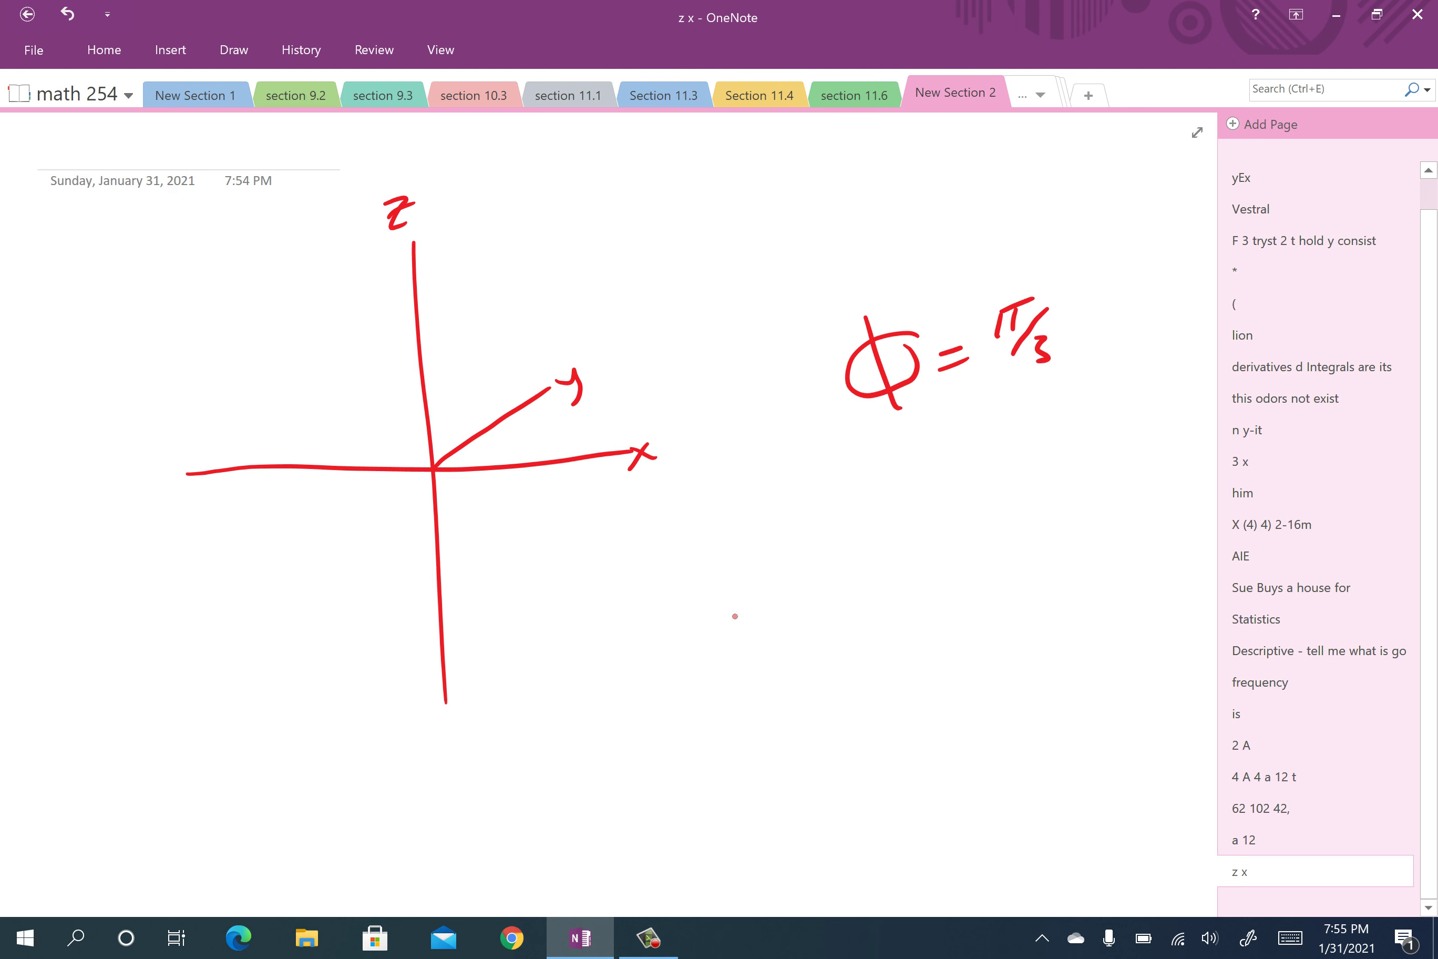
- Handwrite 0 ≤ θ < 360° and 'ρ can be anything' below the axes
mouse_move(756, 583)
mouse_down()
mouse_move(741, 644)
mouse_move(761, 584)
mouse_up()
mouse_move(749, 609)
mouse_down()
mouse_move(777, 605)
mouse_move(680, 603)
mouse_move(712, 630)
mouse_up()
mouse_move(839, 584)
mouse_down()
mouse_move(842, 604)
mouse_move(860, 603)
mouse_move(847, 613)
mouse_up()
mouse_move(880, 579)
mouse_down()
mouse_move(891, 591)
mouse_move(907, 564)
mouse_up()
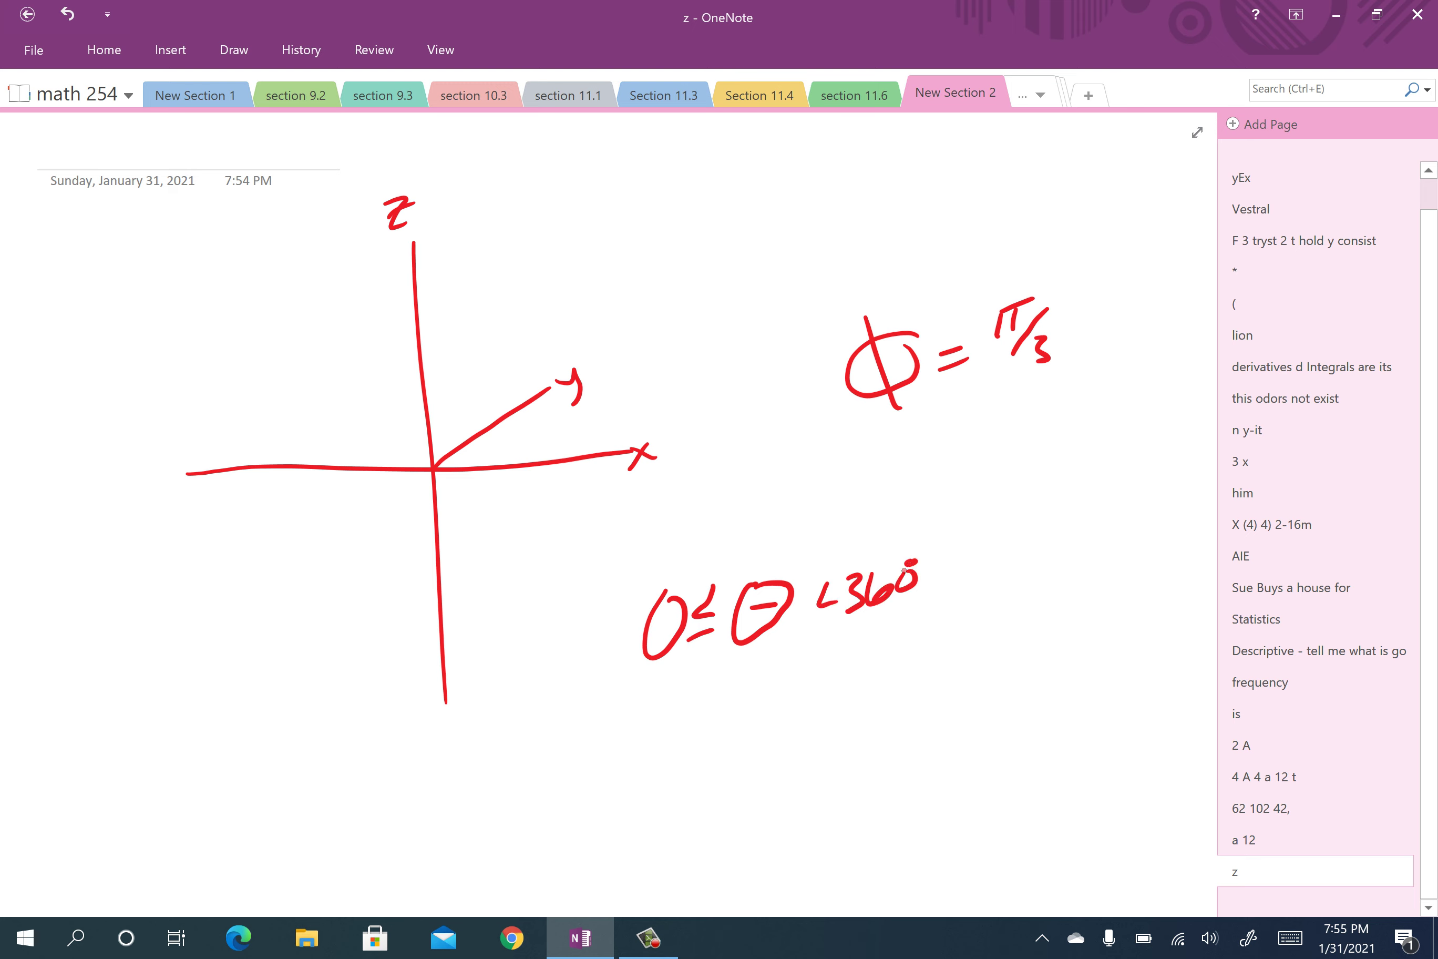
mouse_move(509, 452)
mouse_down()
mouse_move(374, 463)
mouse_move(493, 462)
mouse_move(498, 422)
mouse_up()
mouse_move(666, 761)
mouse_down()
mouse_move(704, 731)
mouse_move(756, 742)
mouse_move(814, 717)
mouse_up()
mouse_move(842, 682)
mouse_down()
mouse_move(847, 705)
mouse_move(938, 692)
mouse_move(974, 650)
mouse_move(1016, 683)
mouse_move(1006, 692)
mouse_up()
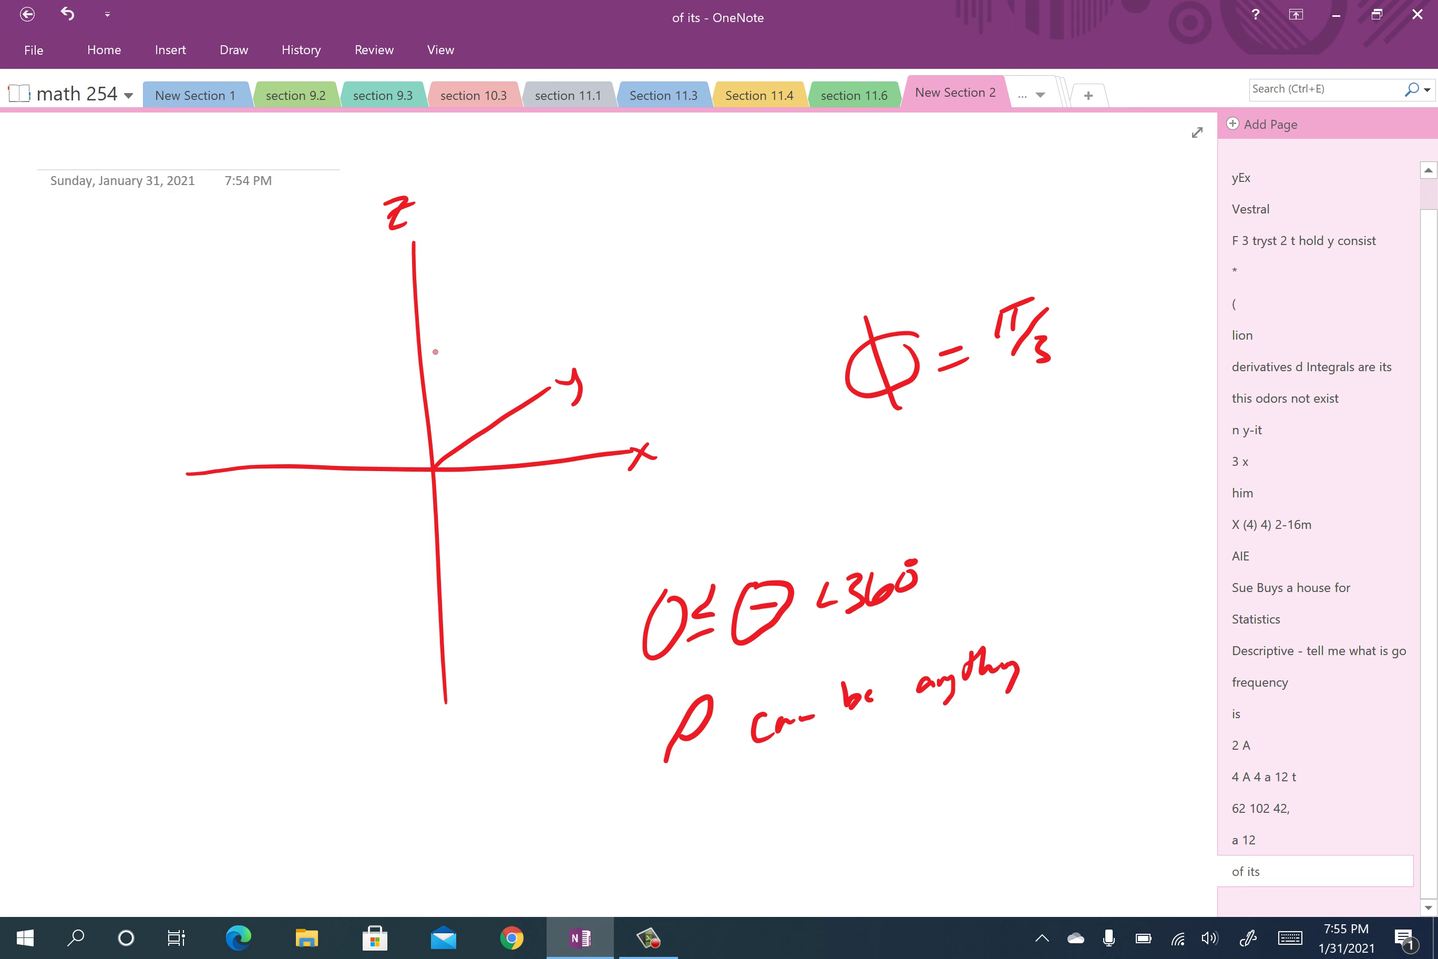
- Draw a ray from the origin with an arc to the z-axis labelled π/3
drag(419, 319, 463, 337)
drag(440, 472, 563, 325)
mouse_move(461, 339)
mouse_down()
mouse_move(496, 357)
mouse_move(446, 372)
mouse_move(460, 346)
mouse_up()
drag(456, 375, 473, 379)
drag(468, 374, 468, 395)
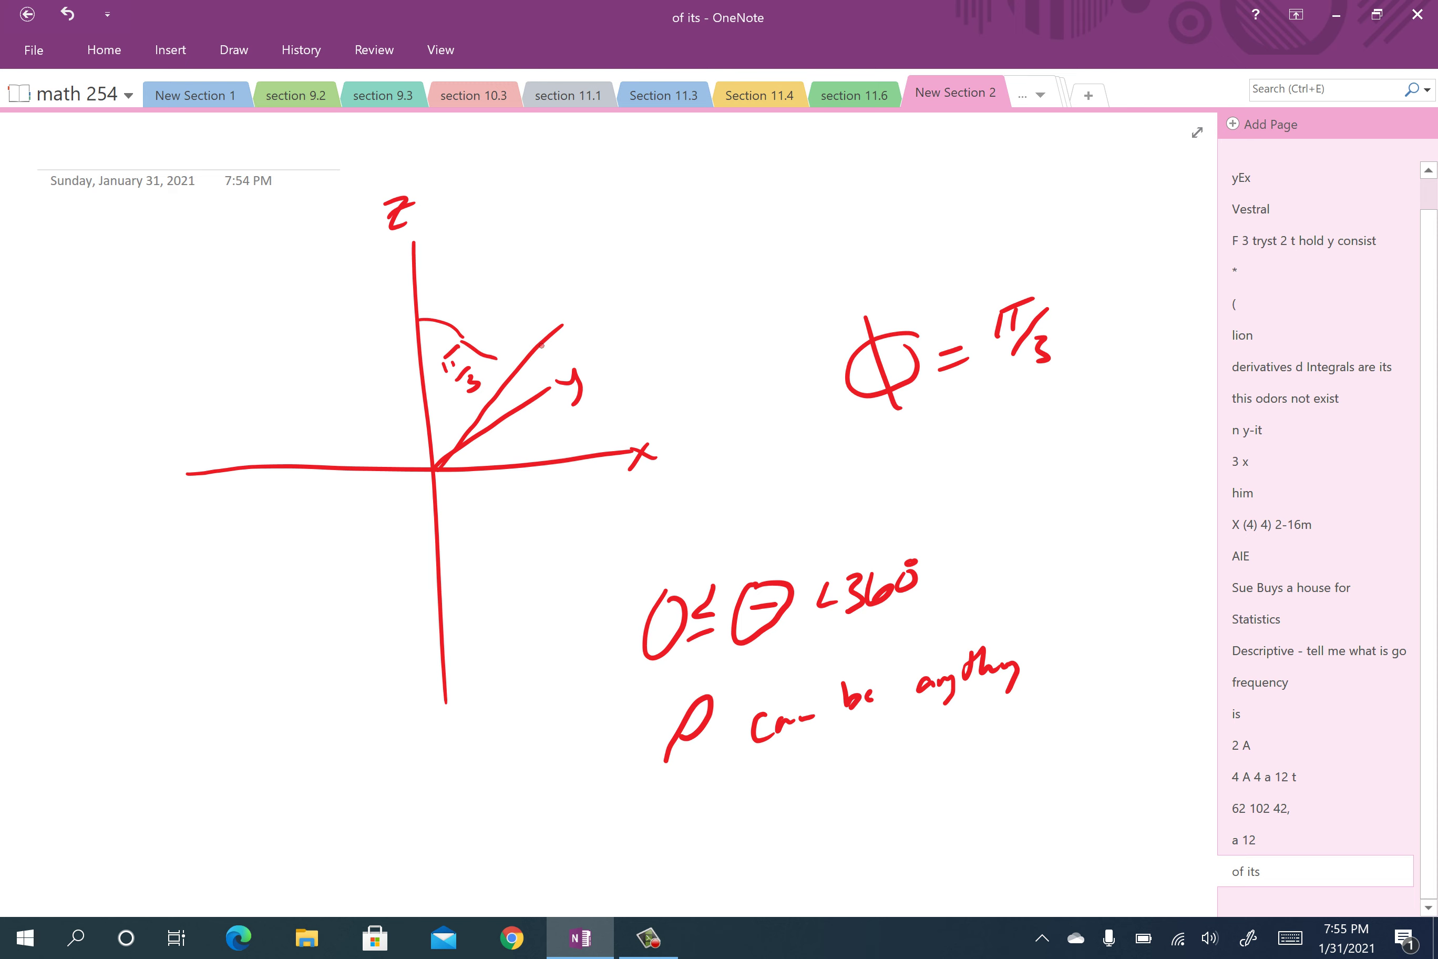
- Sketch the cone's left side, rim and cross-section ellipses, extended sides, and a π/3 label inside
mouse_move(562, 328)
mouse_down()
mouse_move(599, 285)
mouse_move(543, 260)
mouse_move(404, 273)
mouse_move(313, 377)
mouse_move(425, 402)
mouse_move(575, 325)
mouse_up()
mouse_move(334, 398)
mouse_down()
mouse_move(416, 471)
mouse_move(266, 328)
mouse_up()
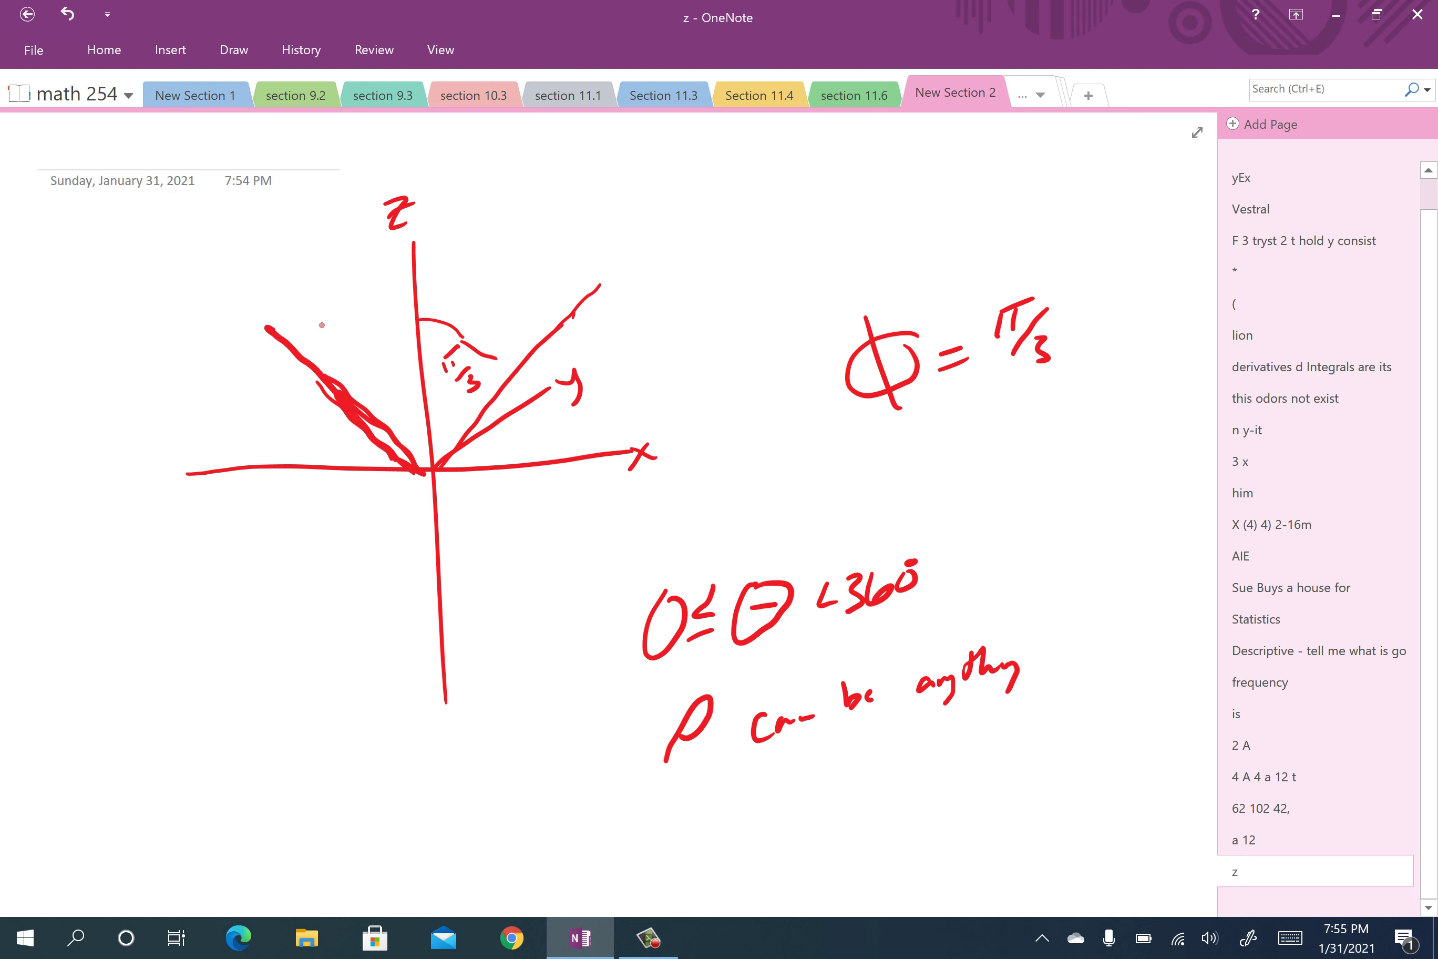
mouse_move(597, 286)
mouse_down()
mouse_move(357, 257)
mouse_move(365, 337)
mouse_move(489, 258)
mouse_move(322, 342)
mouse_up()
mouse_move(532, 339)
mouse_down()
mouse_move(362, 342)
mouse_move(542, 356)
mouse_up()
mouse_move(391, 410)
mouse_down()
mouse_move(384, 423)
mouse_move(514, 370)
mouse_move(621, 260)
mouse_up()
drag(283, 349, 217, 270)
mouse_move(596, 285)
mouse_down()
mouse_move(226, 275)
mouse_move(587, 287)
mouse_move(523, 235)
mouse_up()
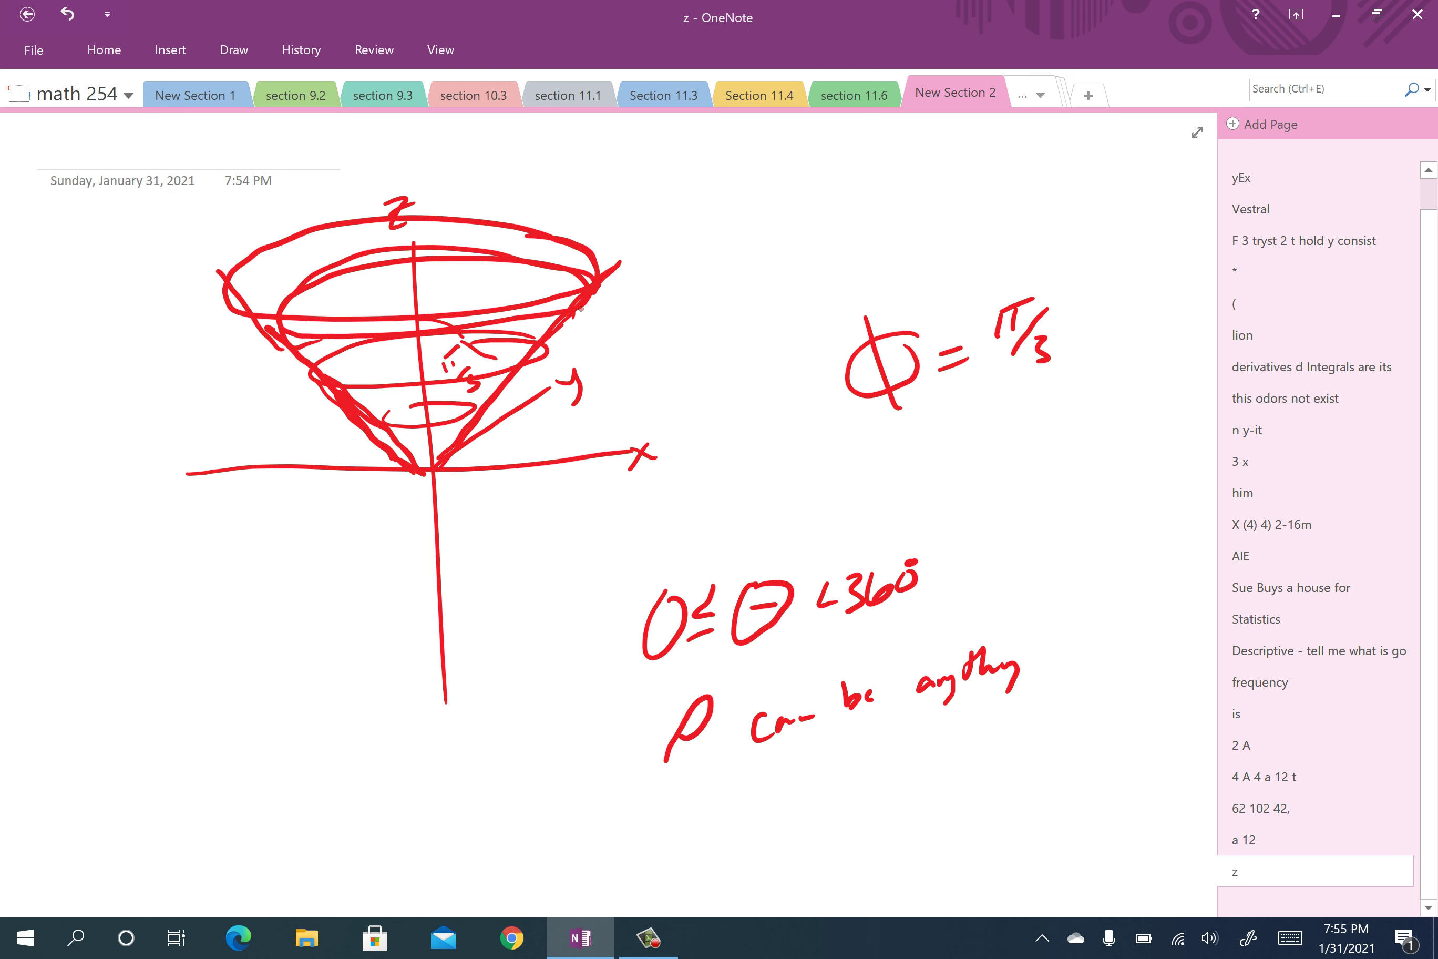
mouse_move(441, 358)
mouse_down()
mouse_move(435, 371)
mouse_move(455, 343)
mouse_move(465, 391)
mouse_up()
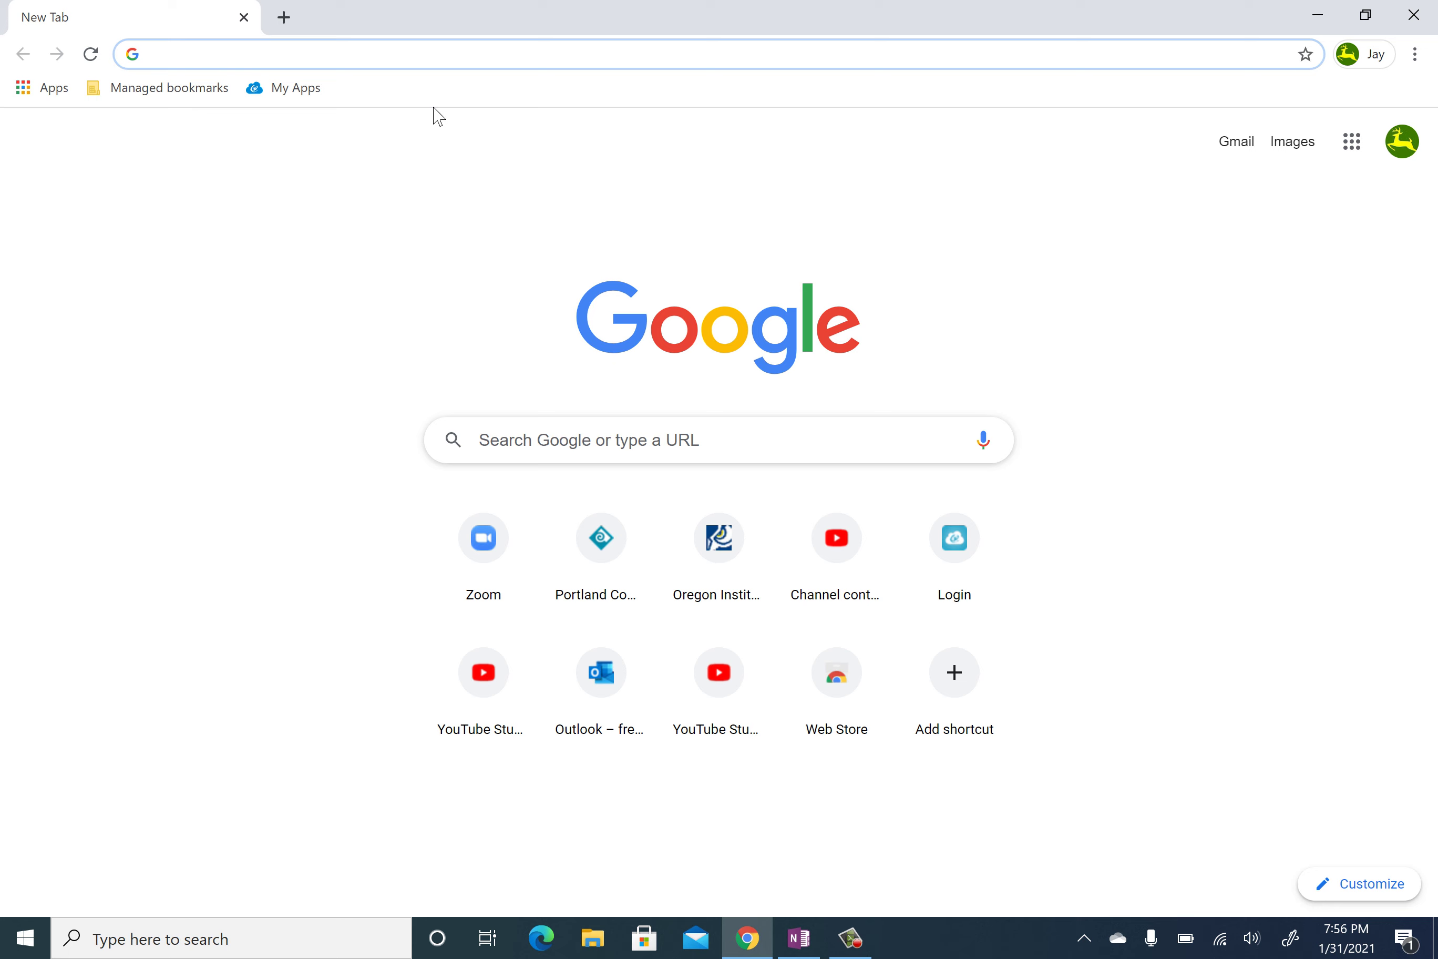
- Open the Desmos graphing calculator from the 'des' address-bar suggestion
text(des)
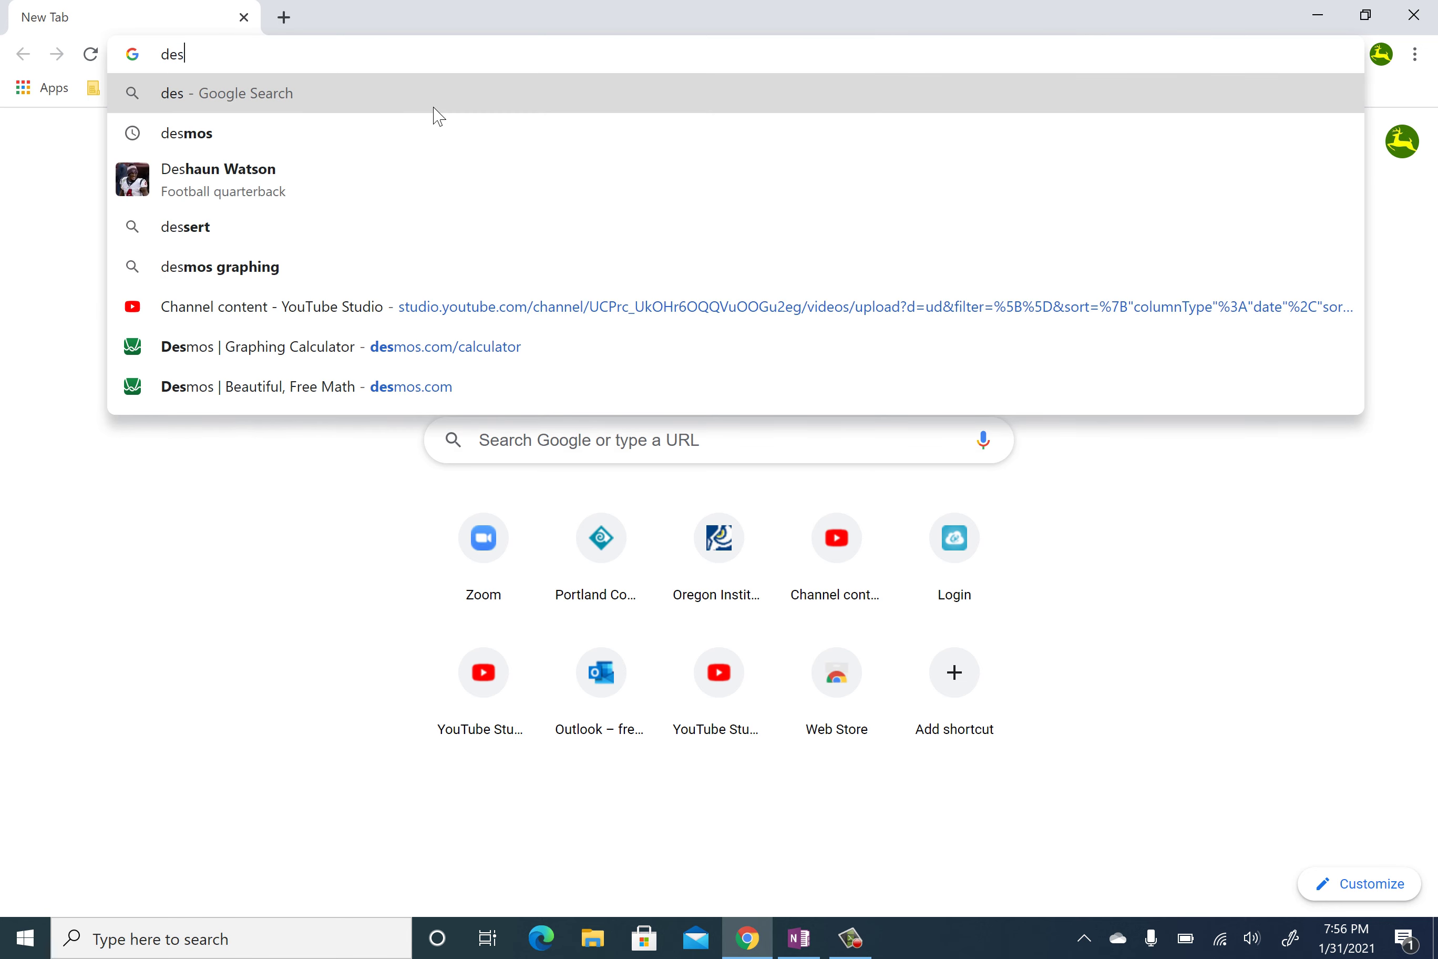
click(390, 348)
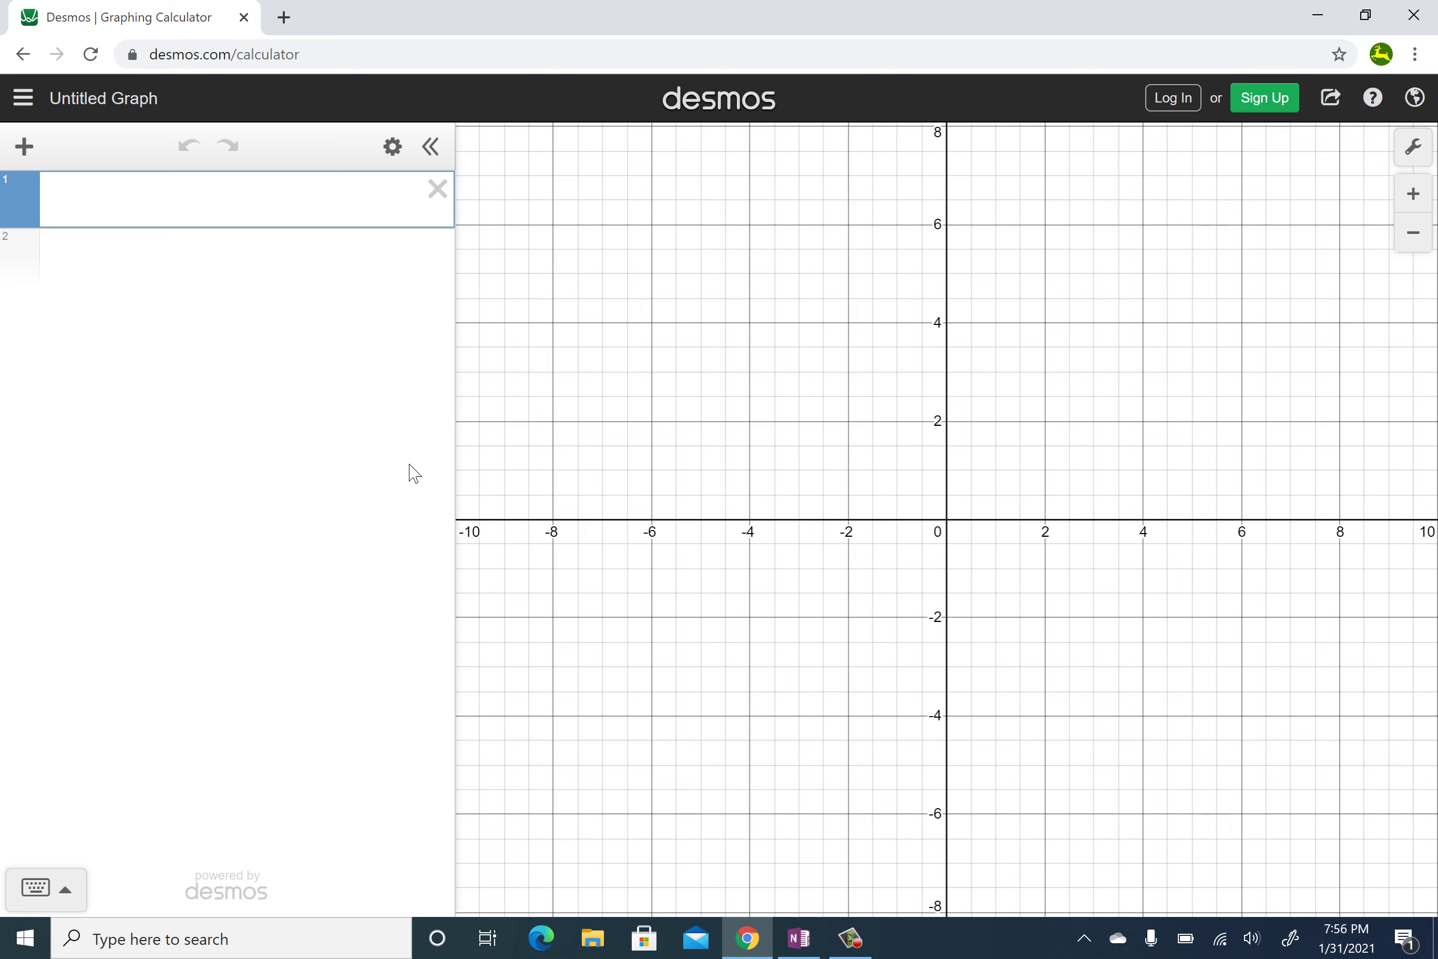
- Plot r=2cos(theta) as a circle in Desmos, then open a new tab and enter 'calc'
text(r=2cos(the)
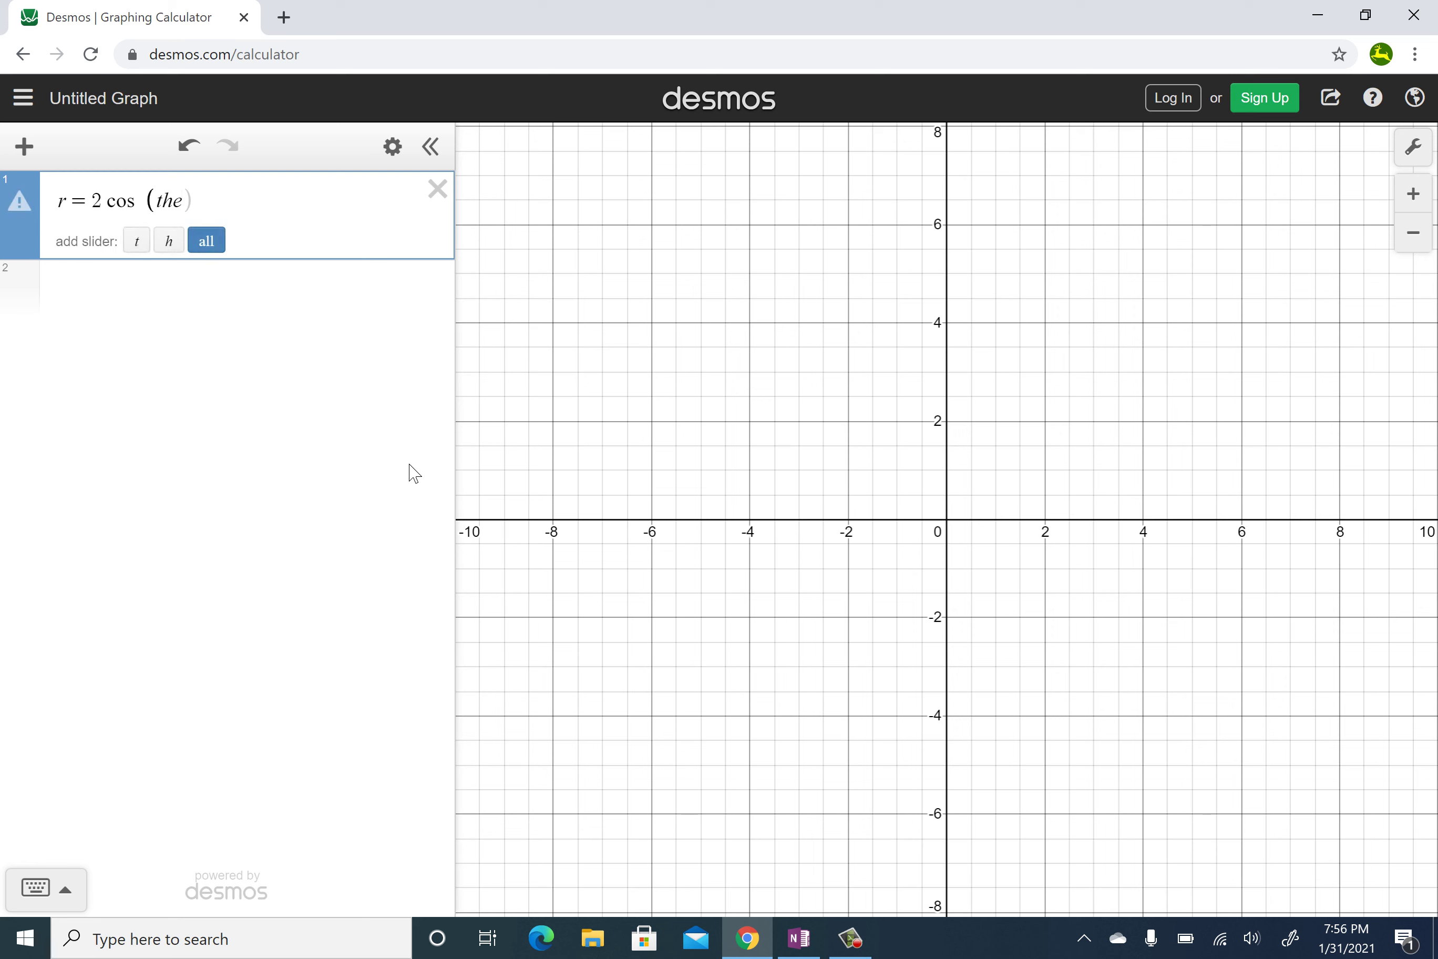
text(ta)
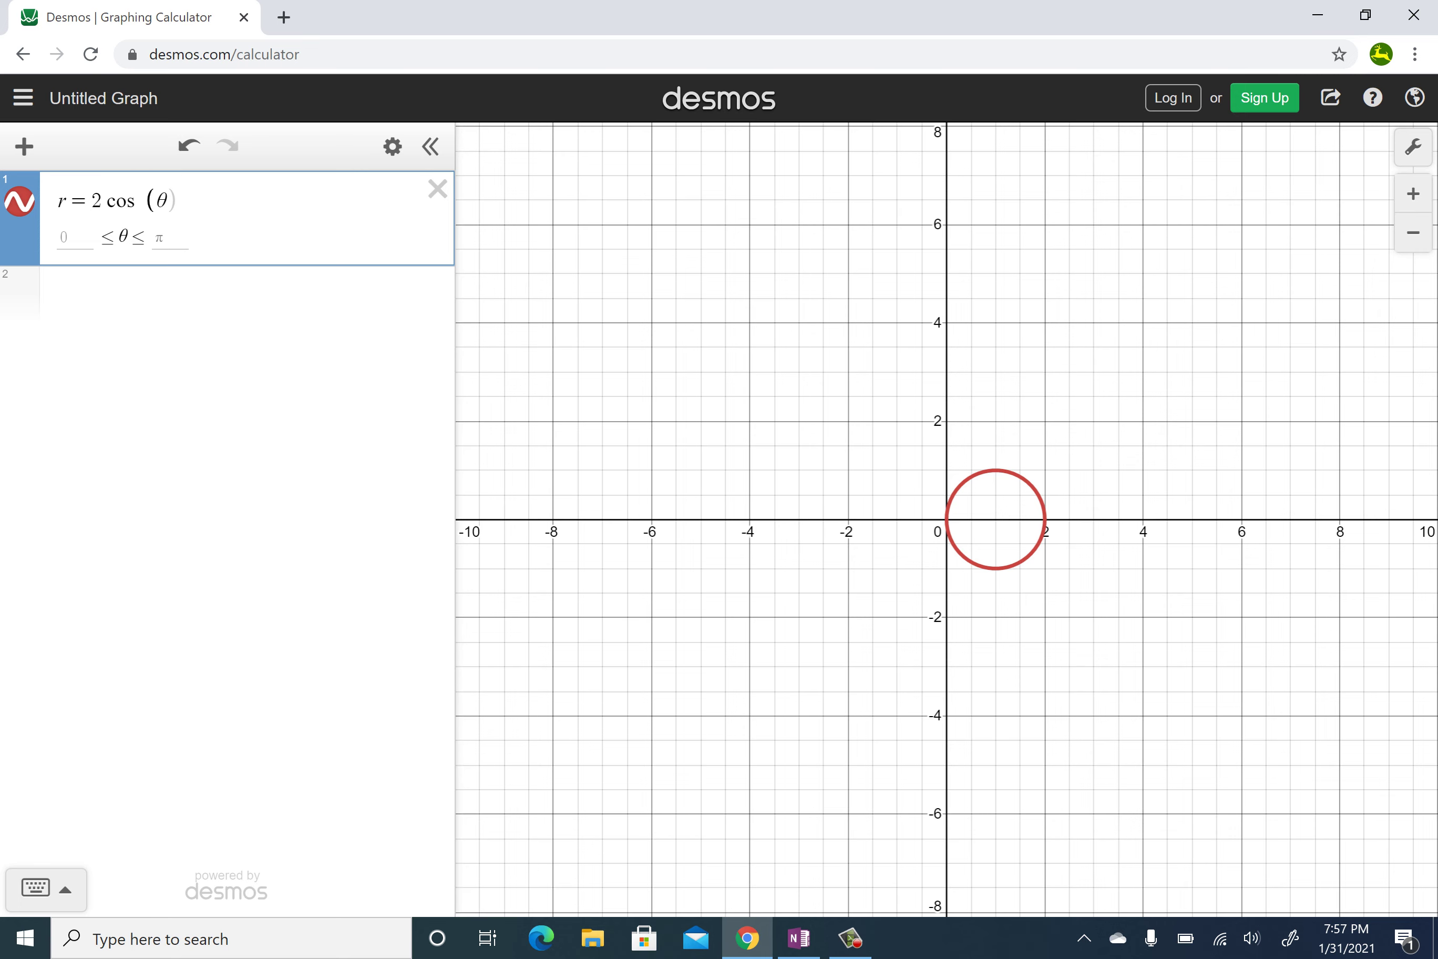
key(ctrl+t)
text(calculator)
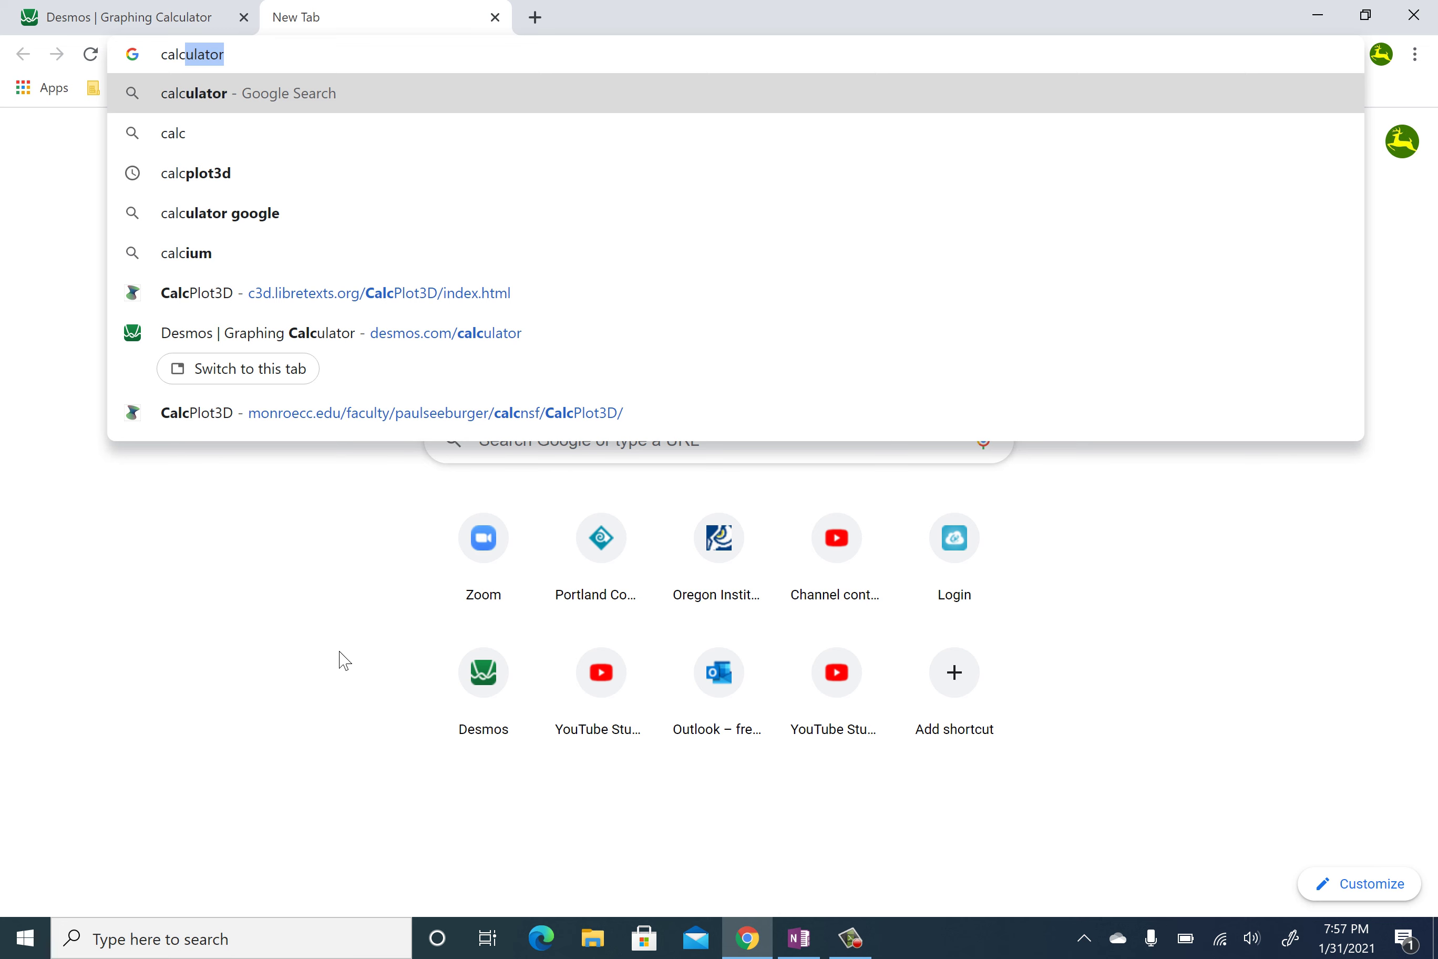
- Open CalcPlot3D from the address-bar suggestion
click(258, 294)
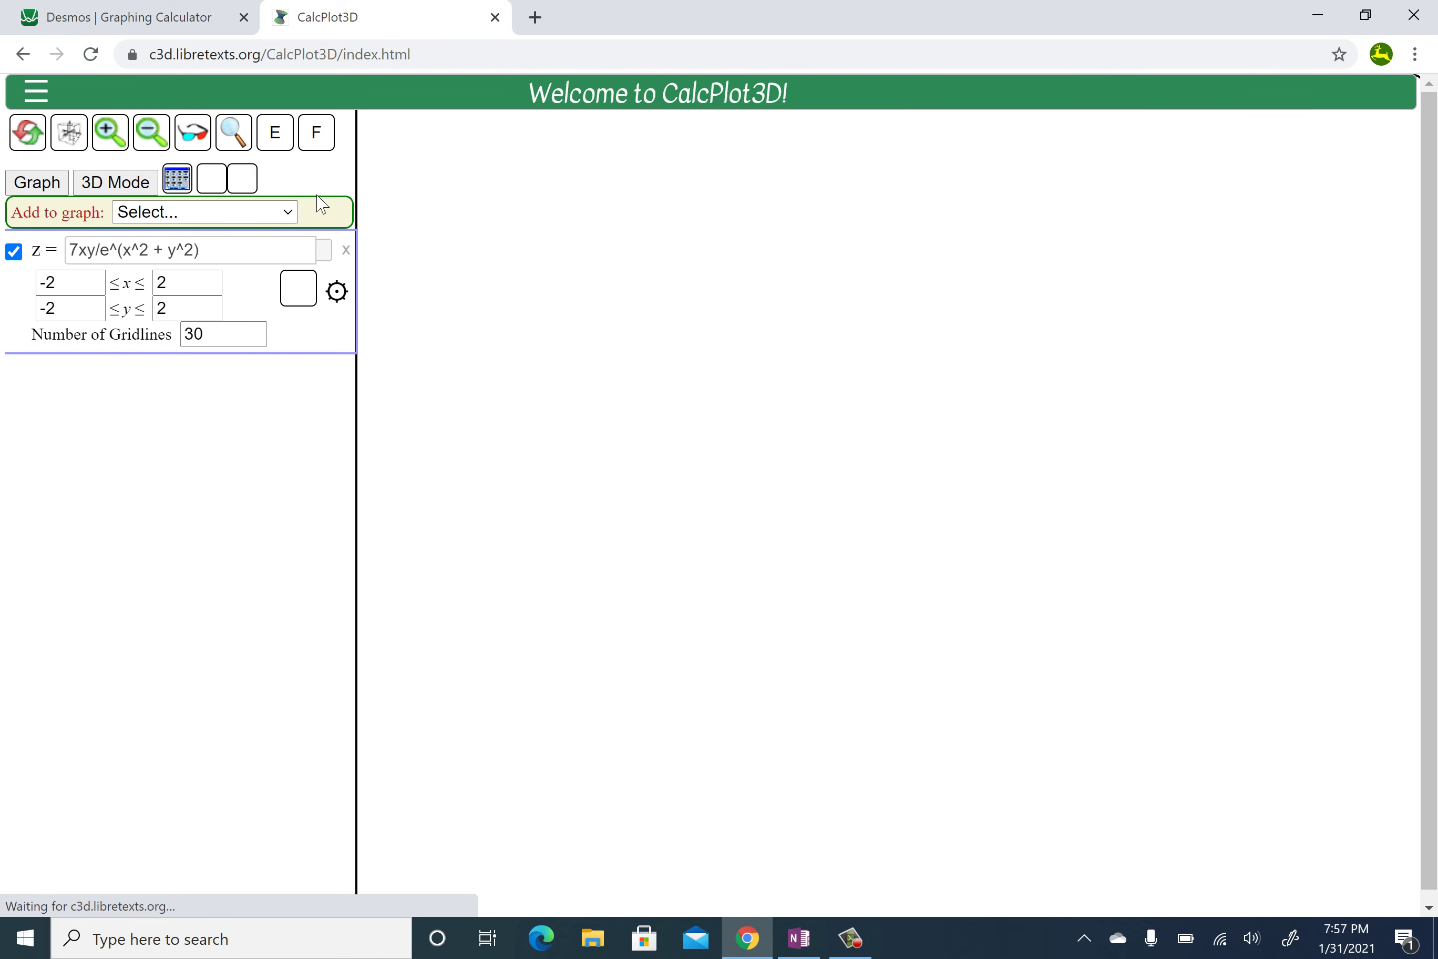
- Replace the default surface with the cylindrical function r = 2cos(θ) and tilt the view down the cylinder
click(345, 248)
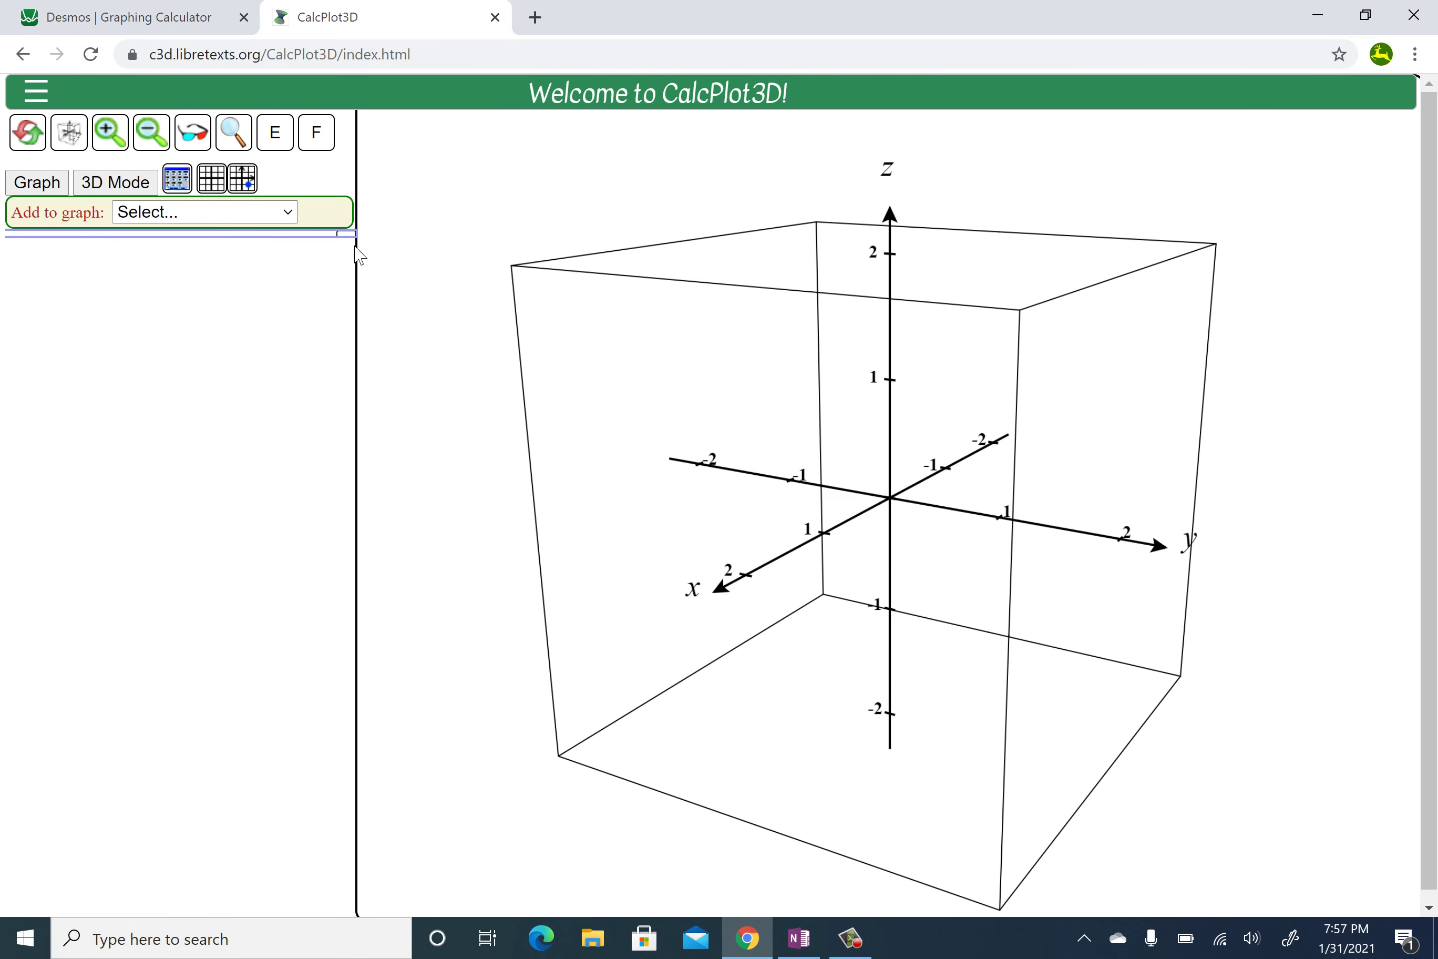
click(287, 214)
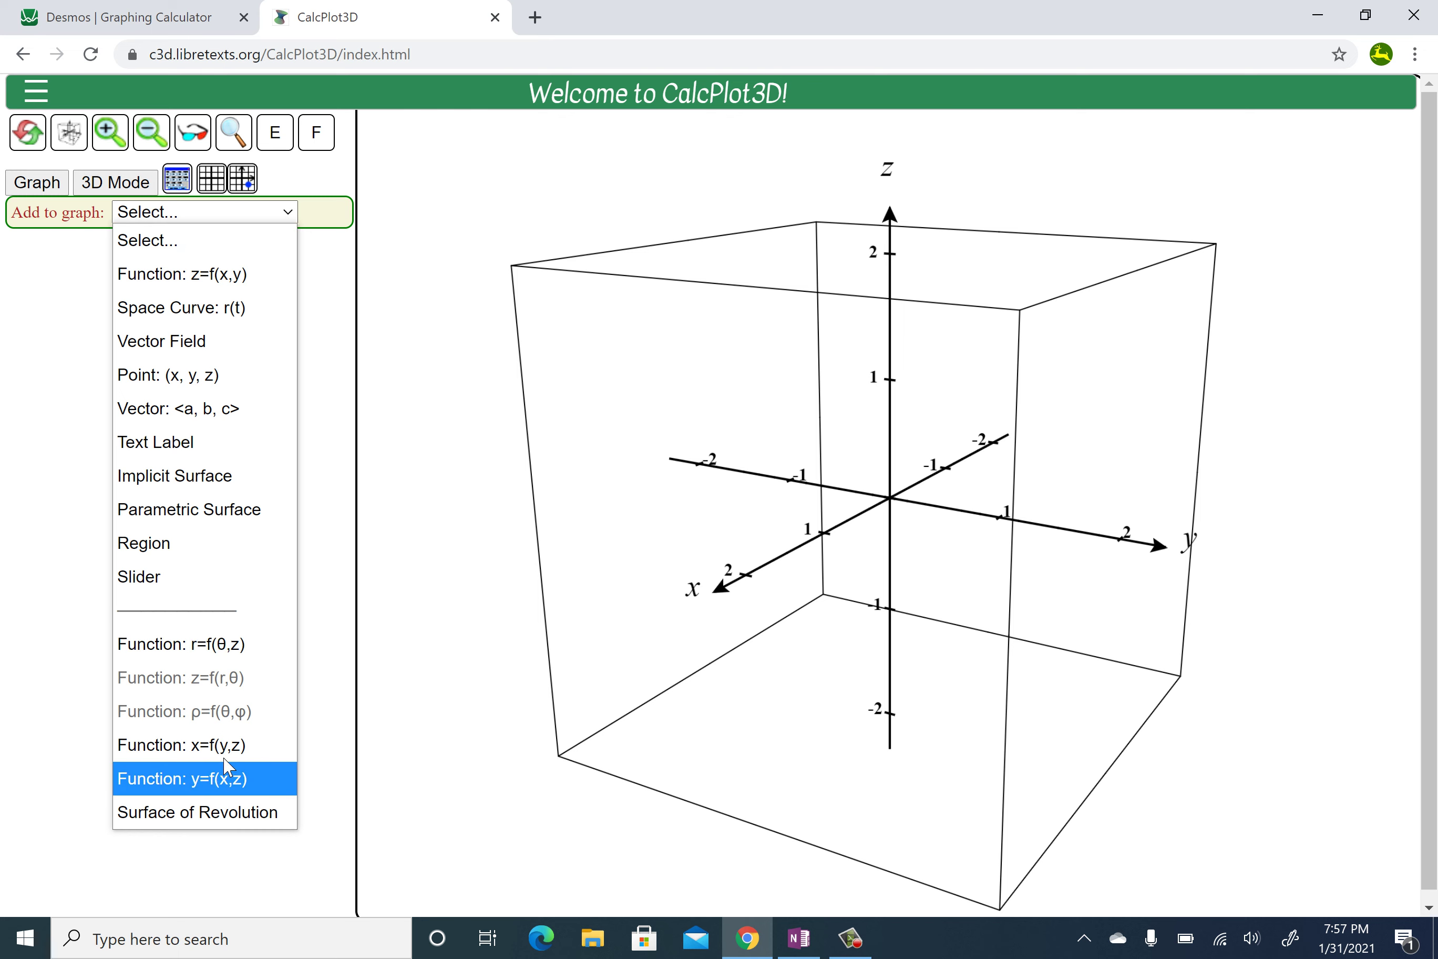
click(226, 645)
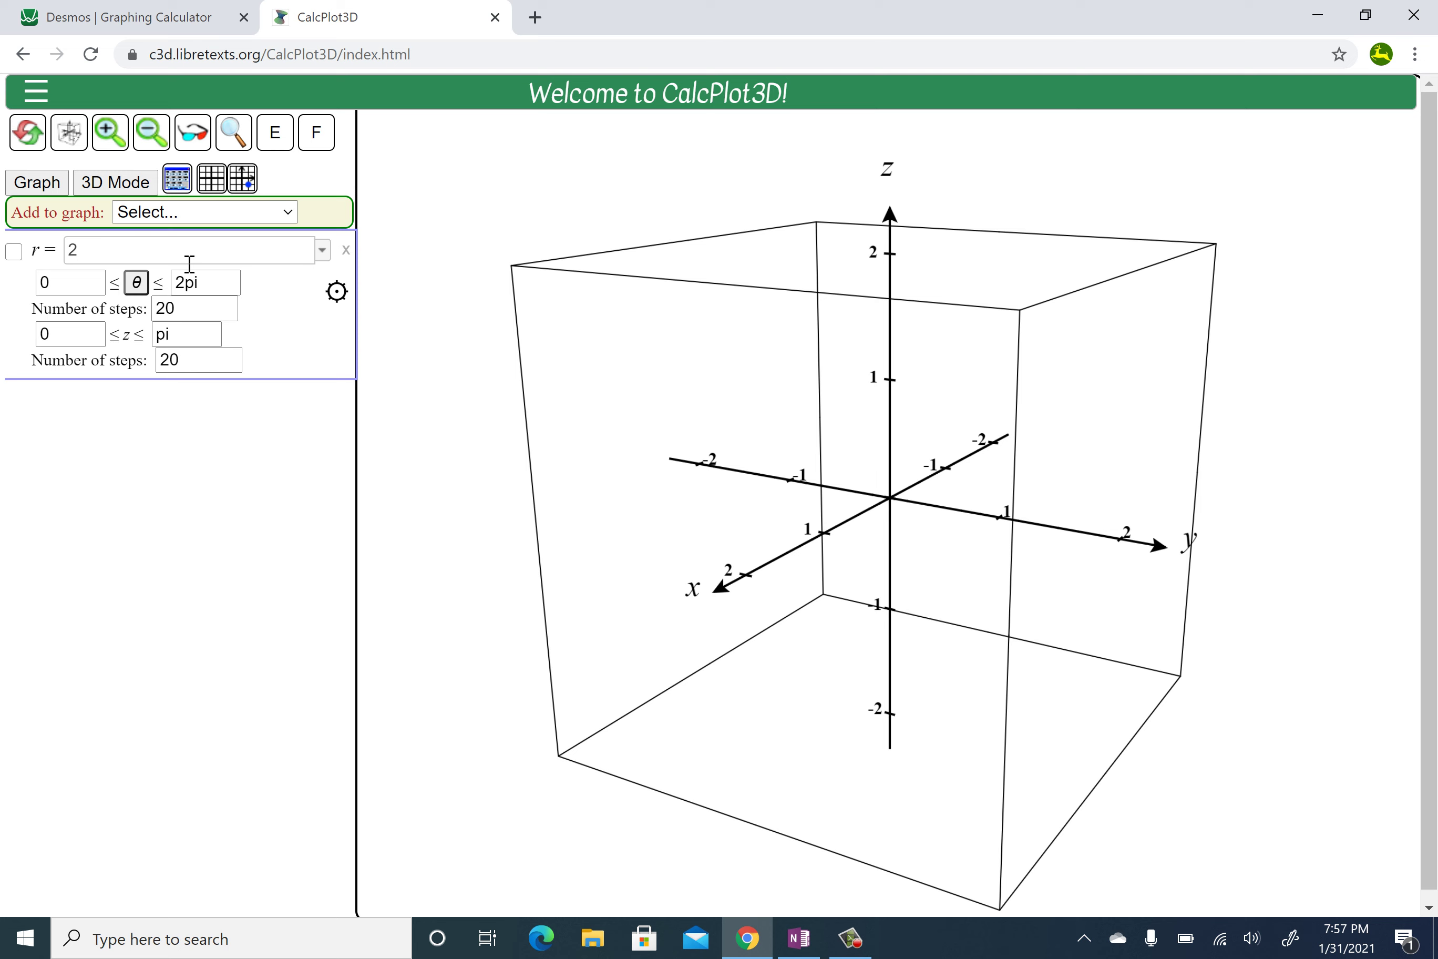
click(175, 259)
text(c)
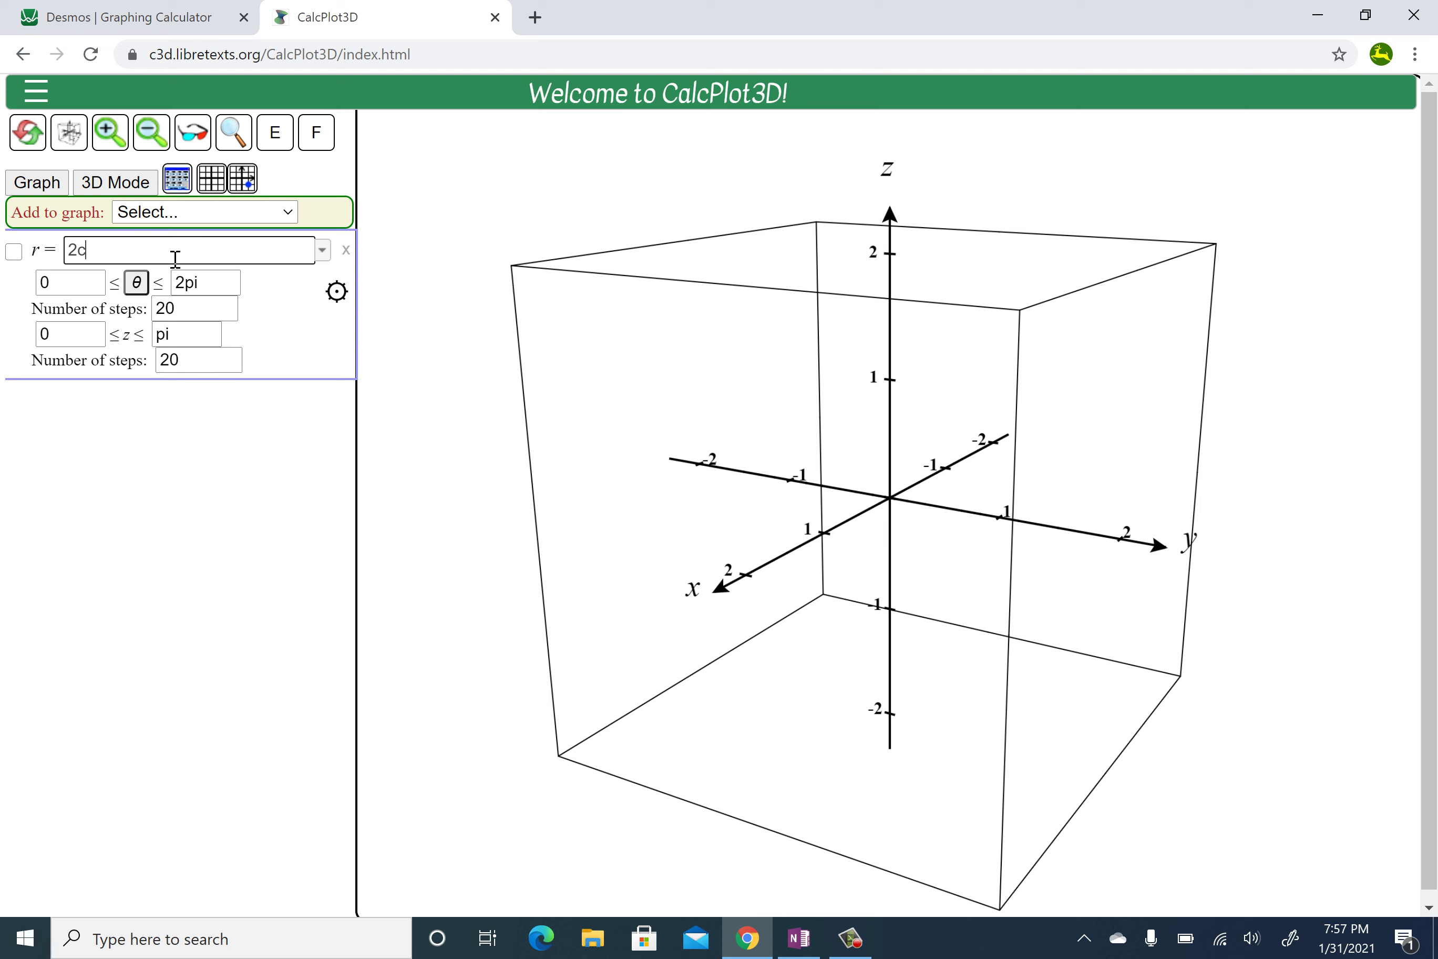
text(os(theta))
key(Return)
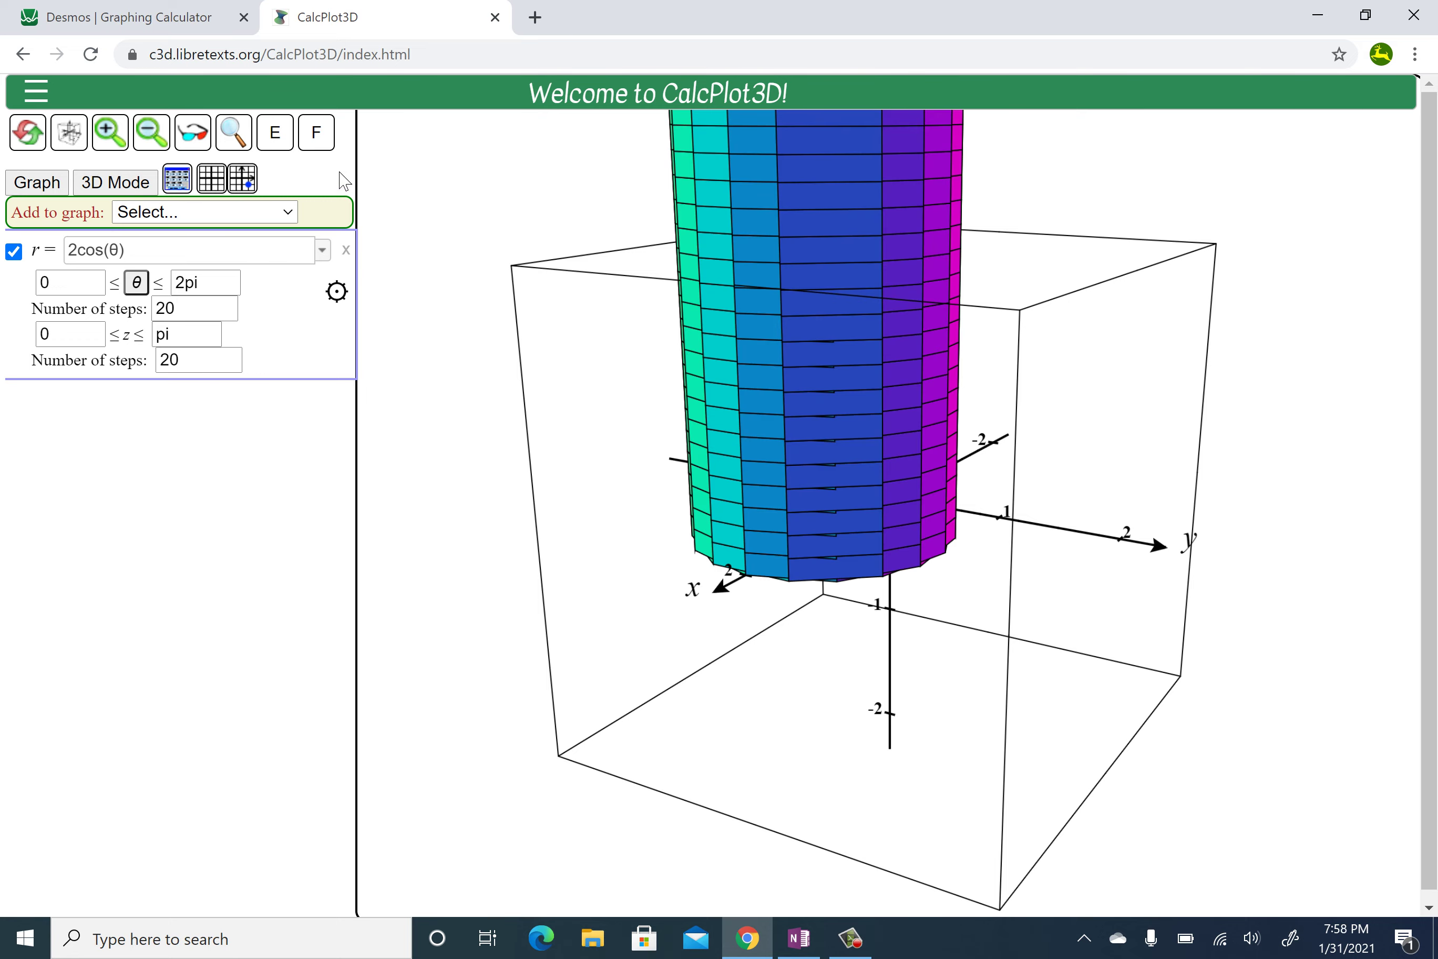
drag(790, 221, 796, 273)
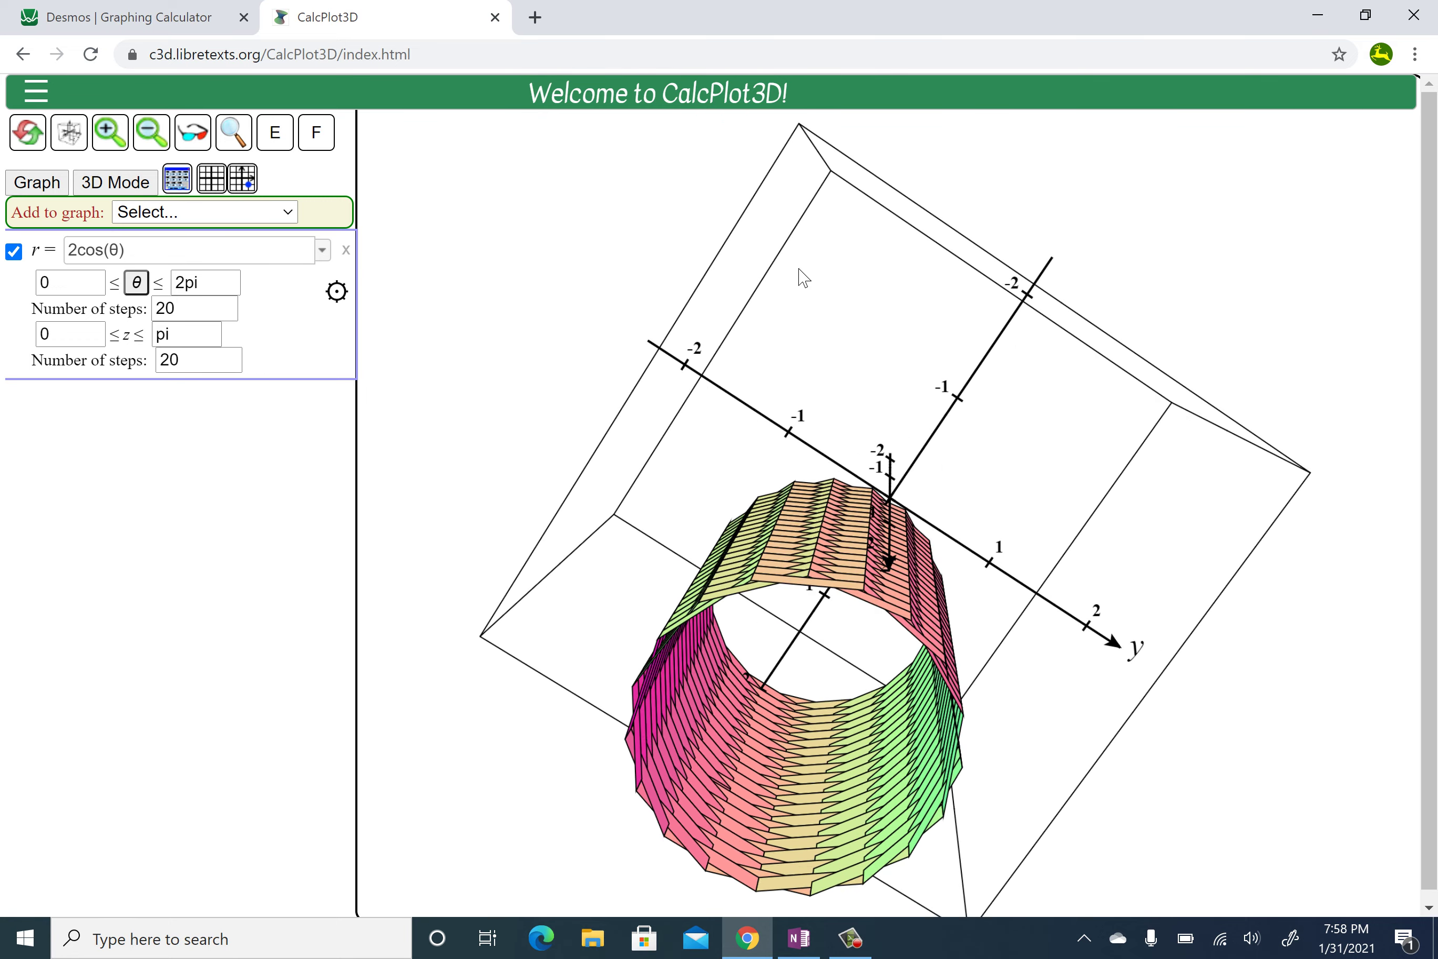